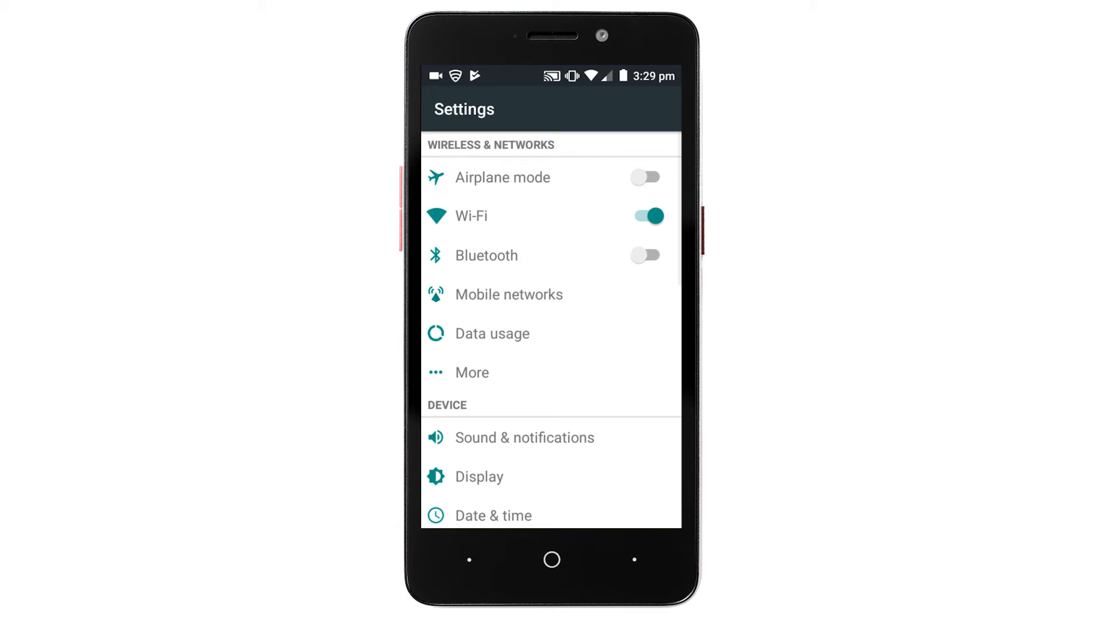
# Join the camera's G1Xm3-289_Canon0B Wi-Fi network with its password from Android Settings
pyautogui.click(472, 216)
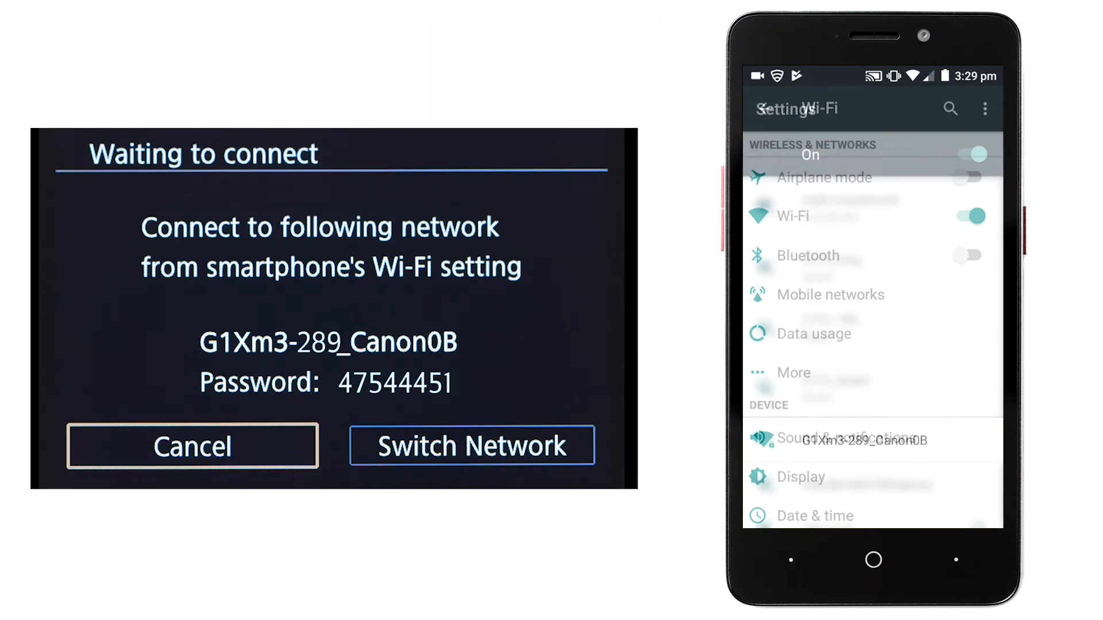
pyautogui.click(862, 441)
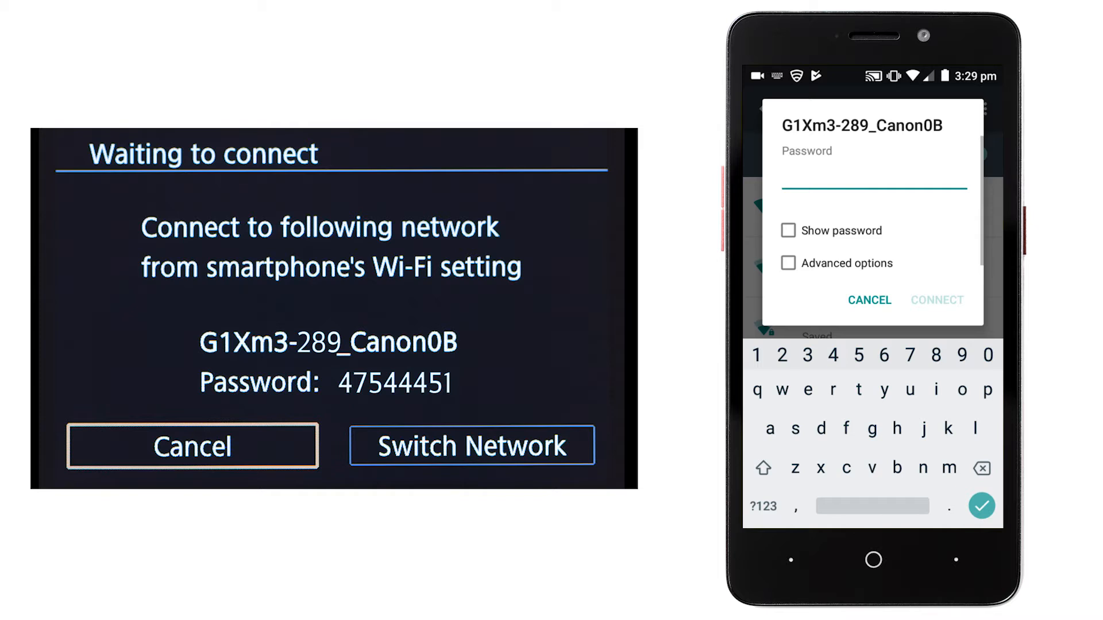
pyautogui.write('47544')
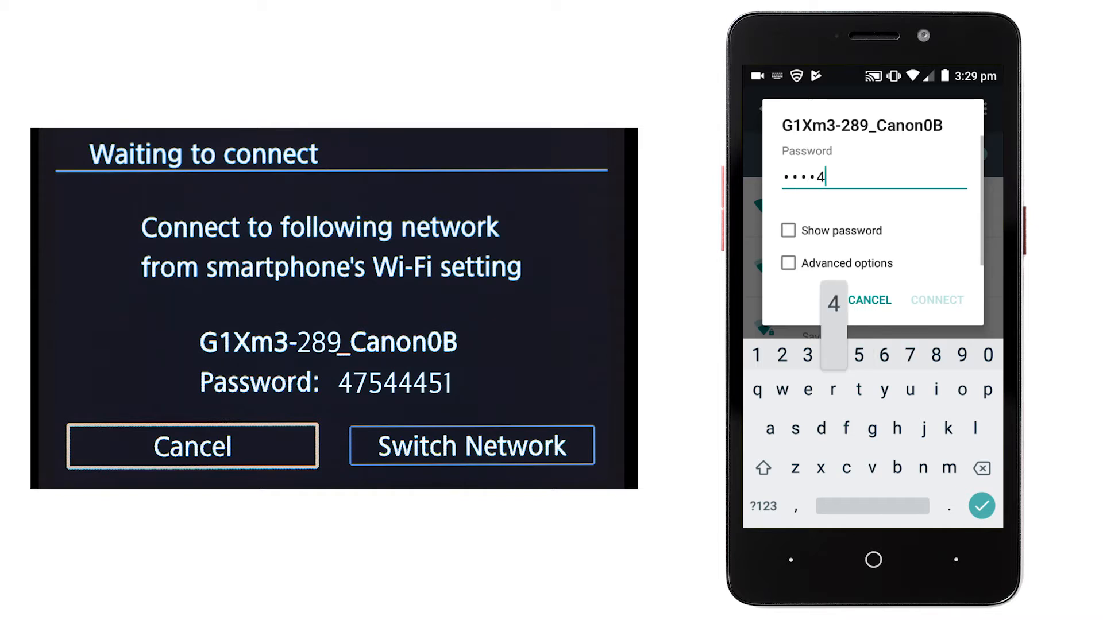
pyautogui.write('451')
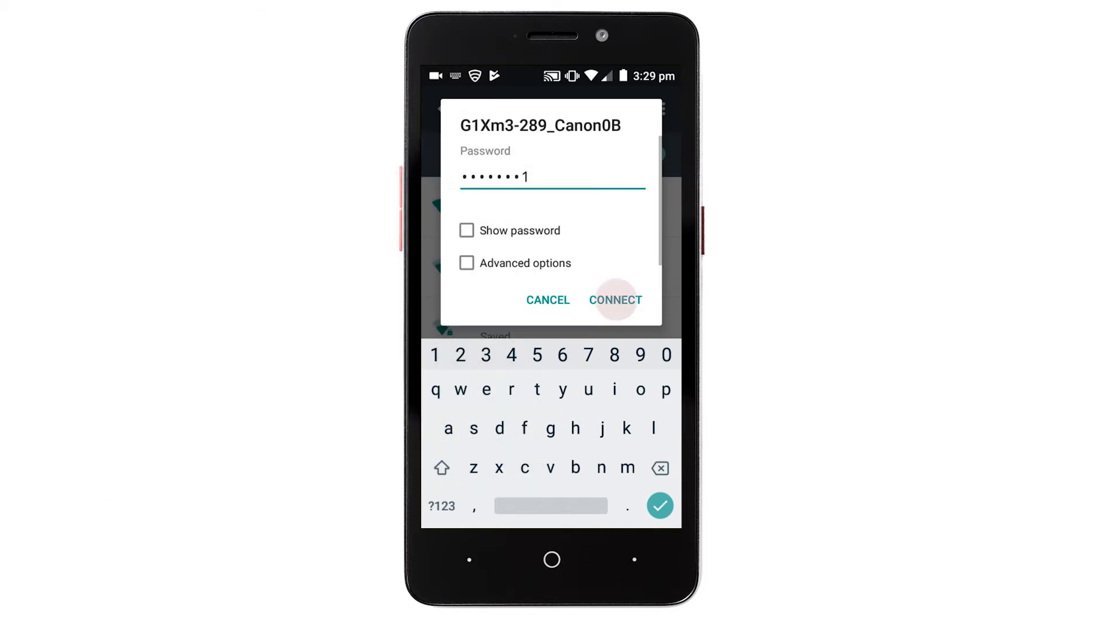
pyautogui.click(615, 300)
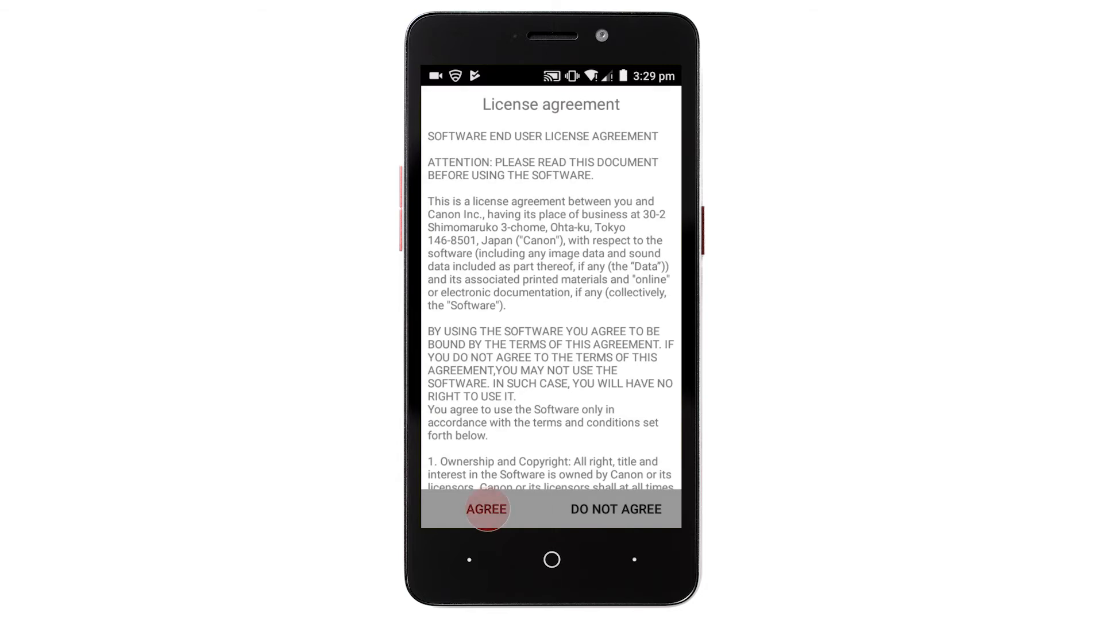
# Accept the license and usage terms, skip the intro and dismiss the connect guide
pyautogui.click(486, 510)
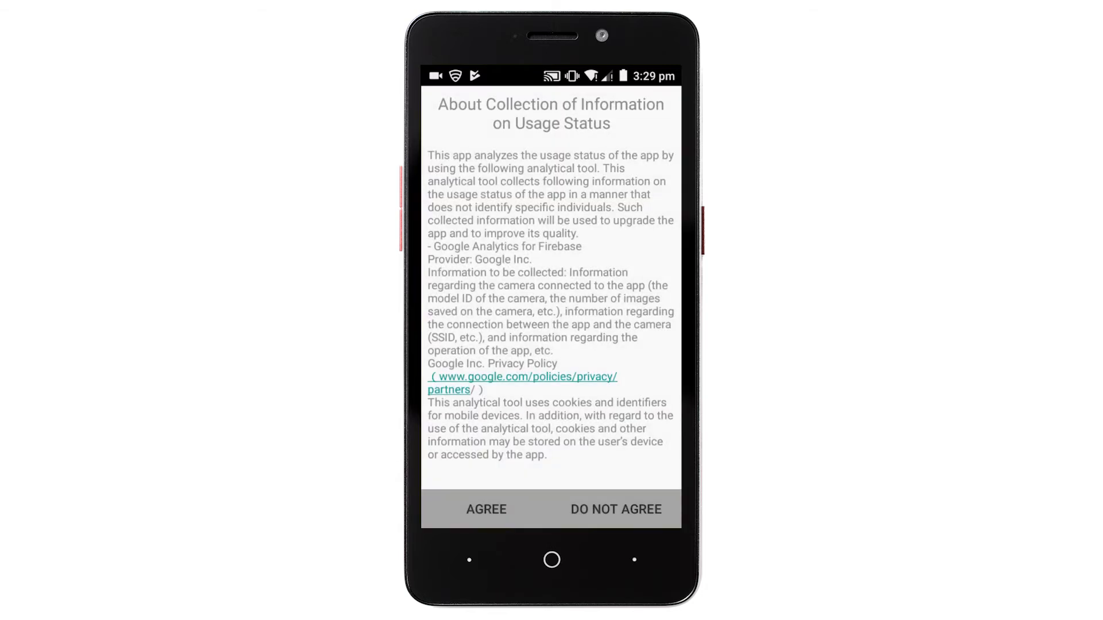
pyautogui.click(487, 509)
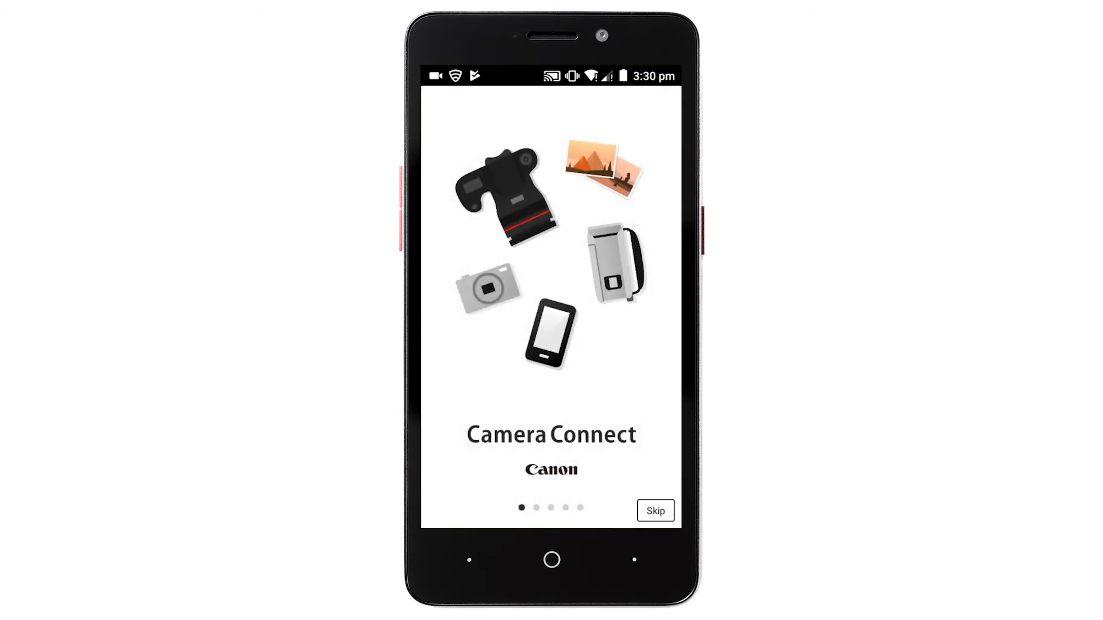
pyautogui.click(655, 511)
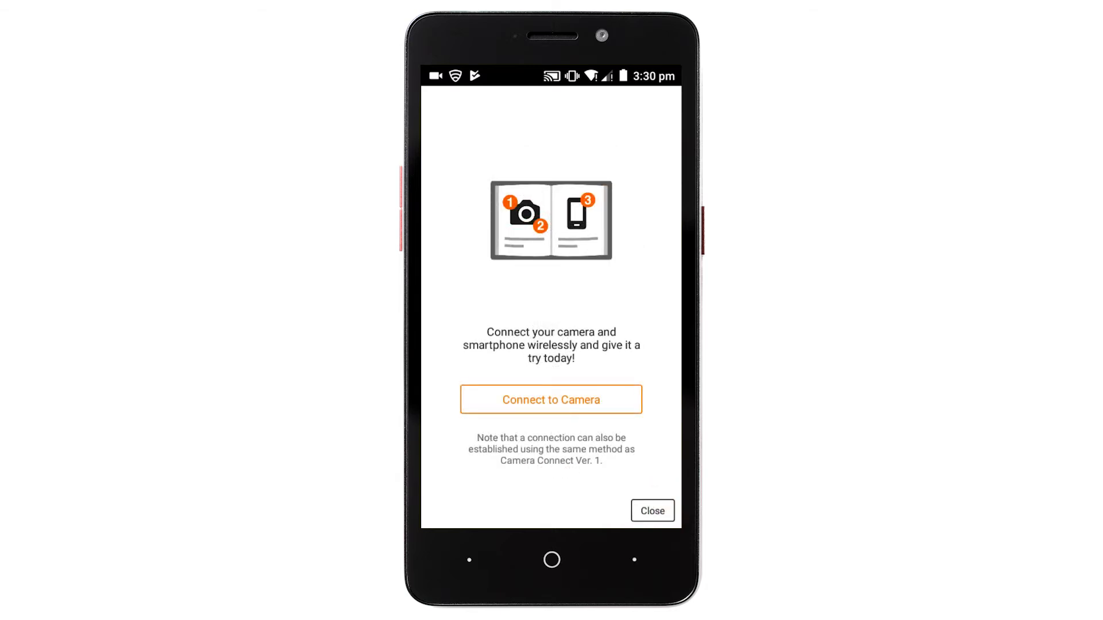
pyautogui.click(652, 511)
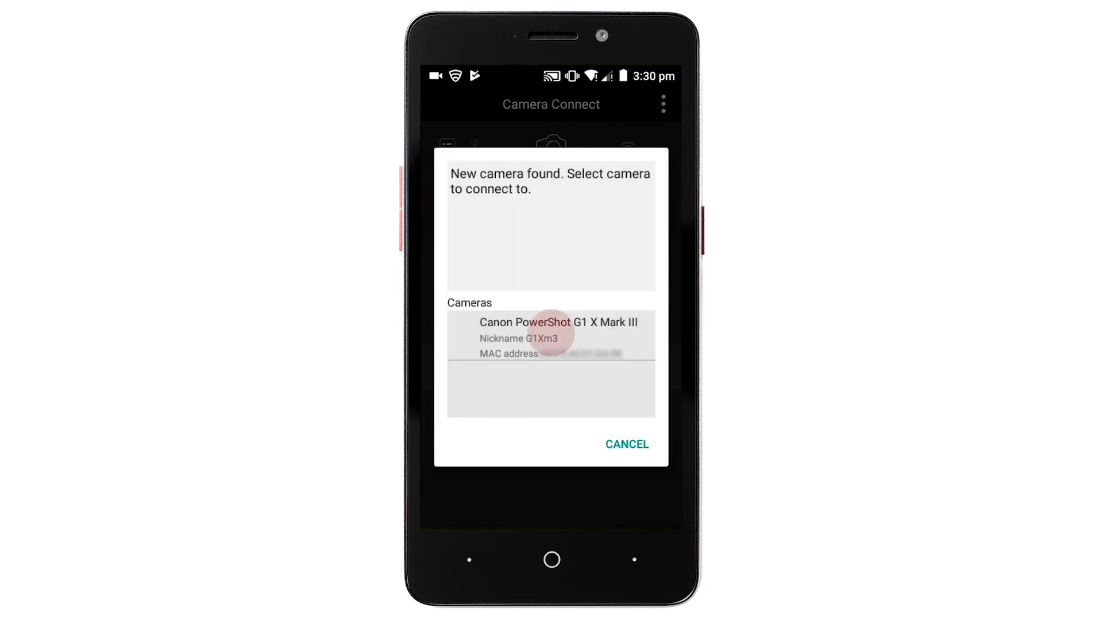
# Connect to the Canon PowerShot G1 X Mark III from the 'New camera found' dialog
pyautogui.click(551, 331)
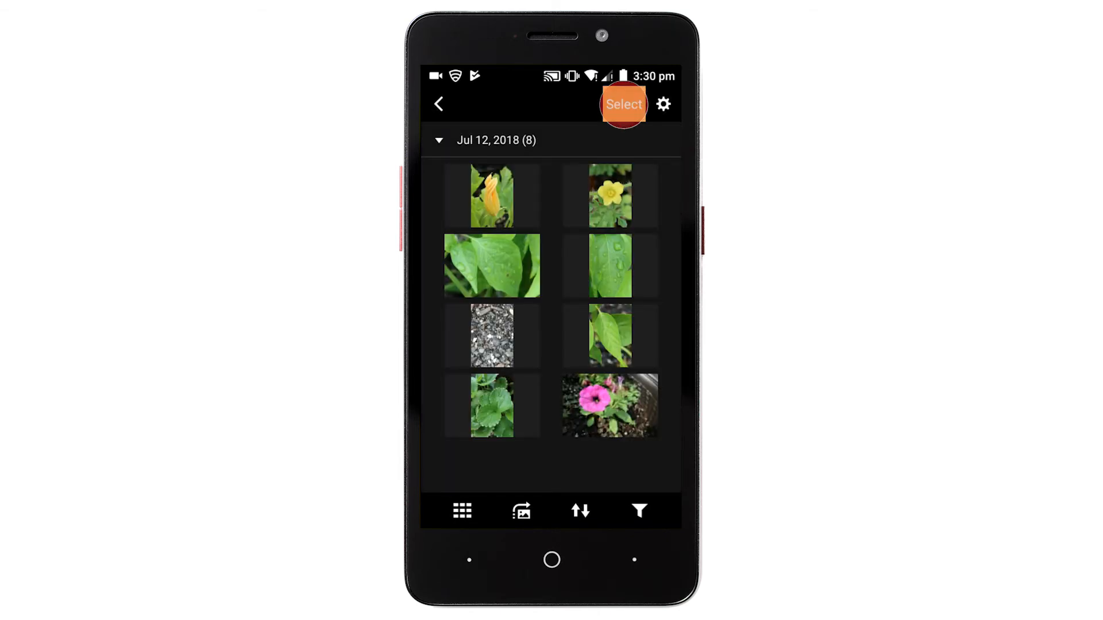
# Select all eight Jul 12, 2018 camera photos for transfer
pyautogui.click(623, 105)
pyautogui.click(456, 177)
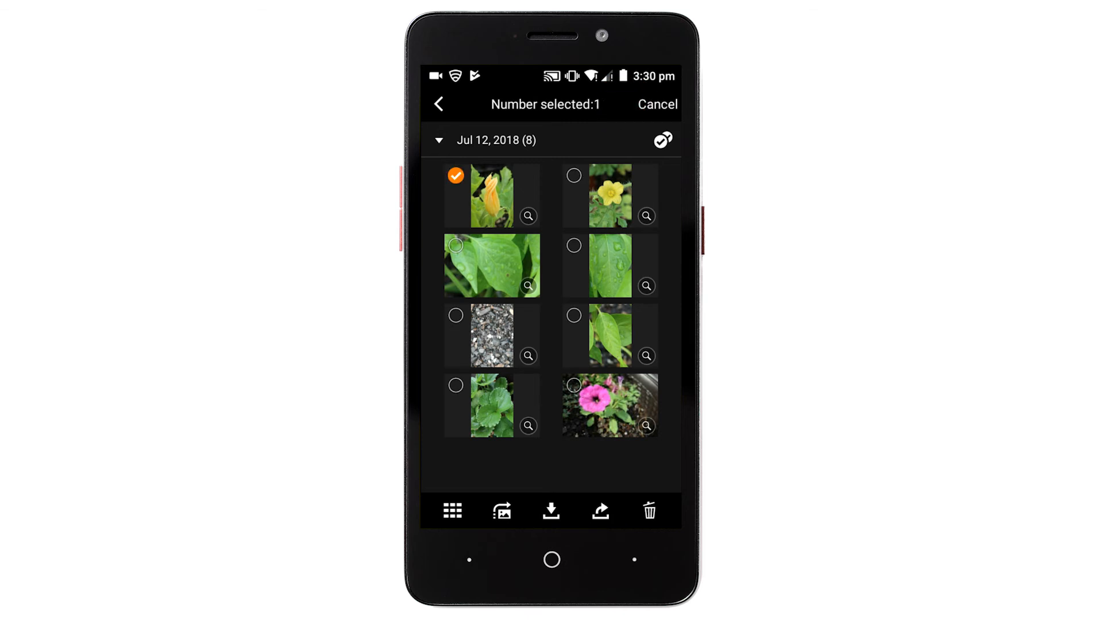
pyautogui.click(574, 175)
pyautogui.click(455, 246)
pyautogui.click(574, 245)
pyautogui.click(456, 315)
pyautogui.click(574, 316)
pyautogui.click(456, 386)
pyautogui.click(574, 386)
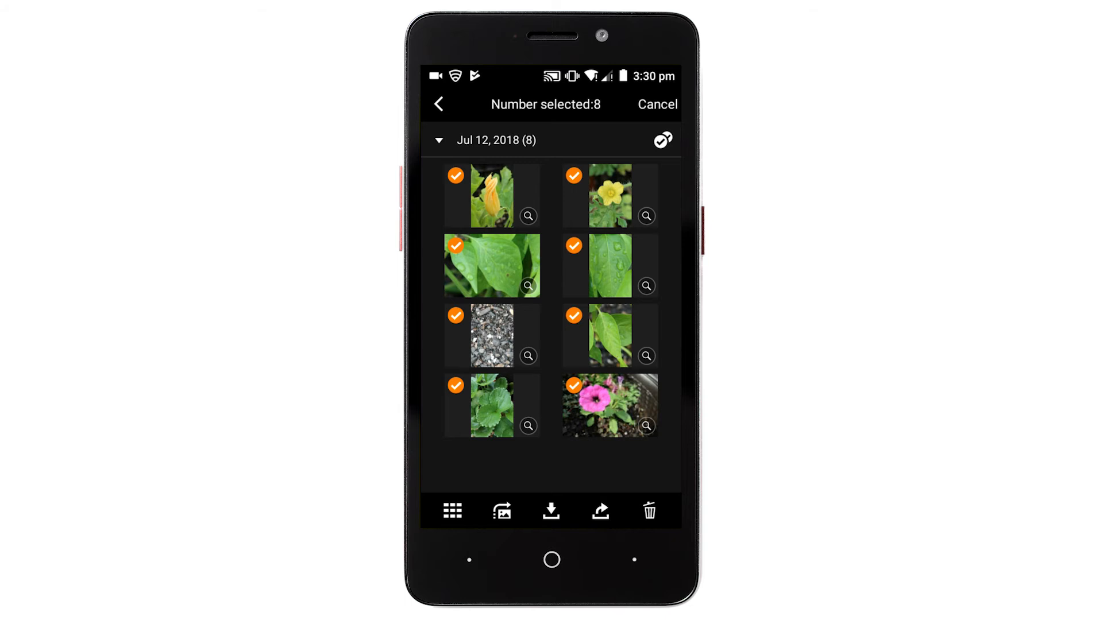
# Save the selected photos to the phone at Reduced size
pyautogui.click(551, 511)
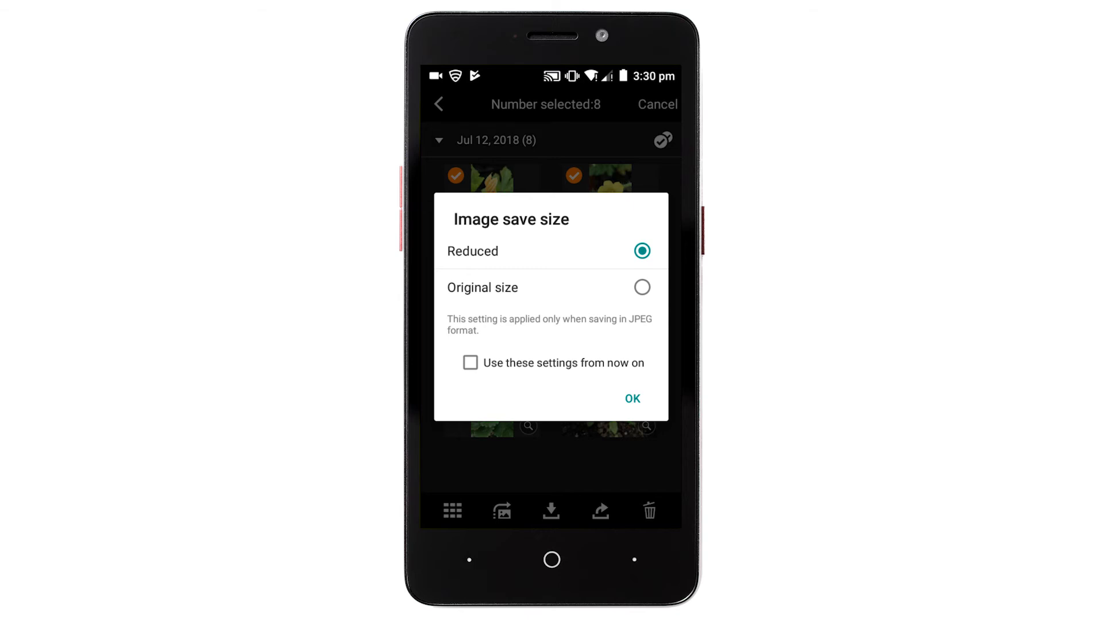
pyautogui.click(633, 398)
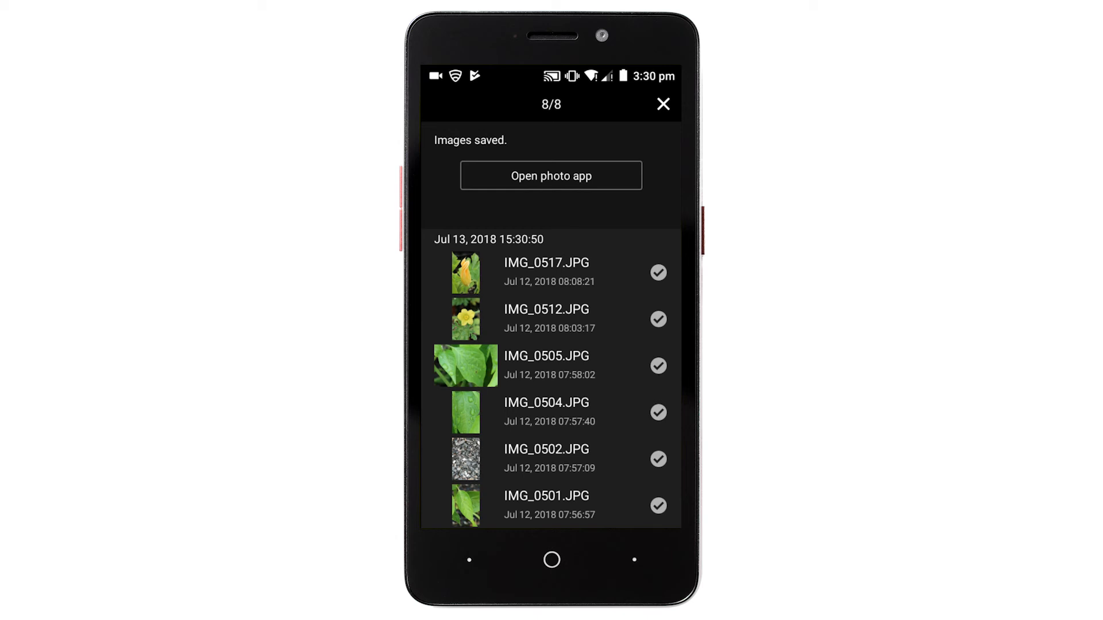
# Close the save results, return home and disconnect the phone from the camera
pyautogui.click(663, 104)
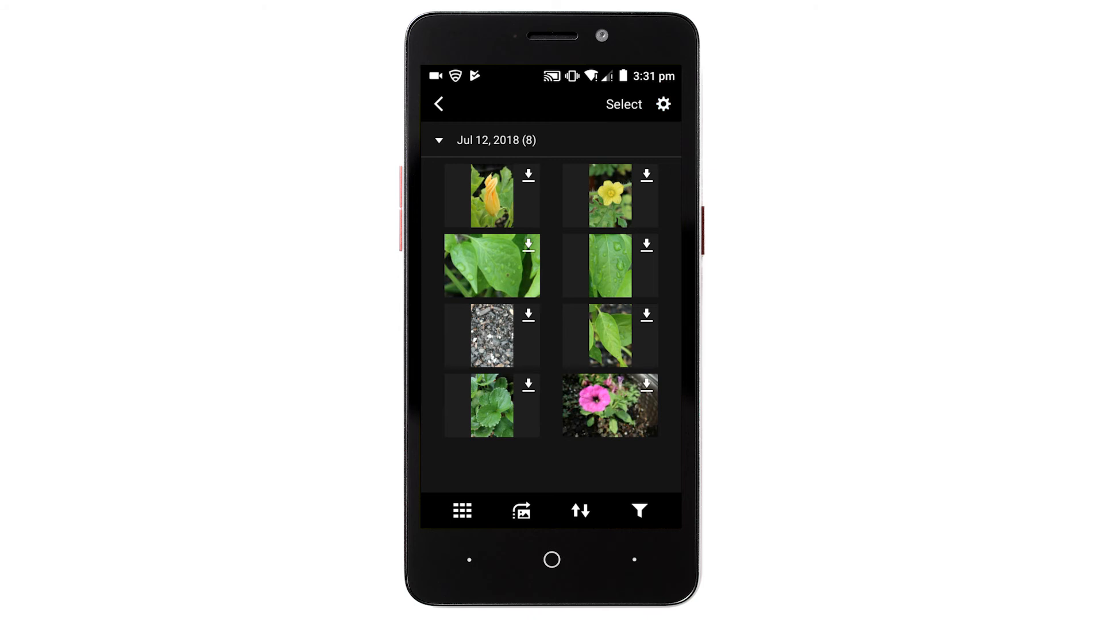
pyautogui.click(440, 105)
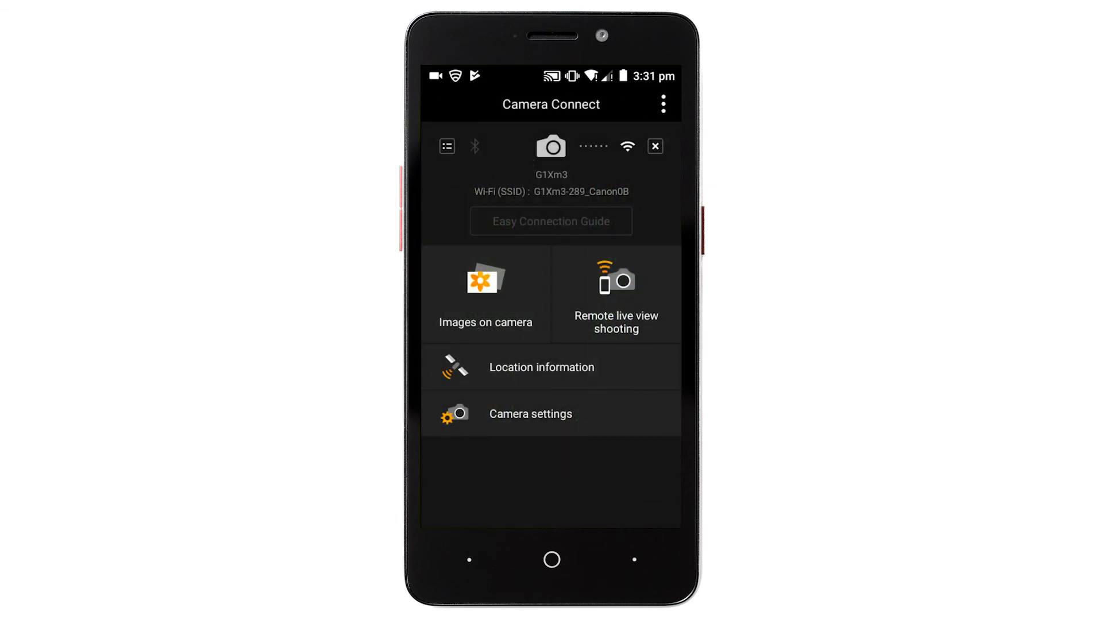
pyautogui.click(655, 146)
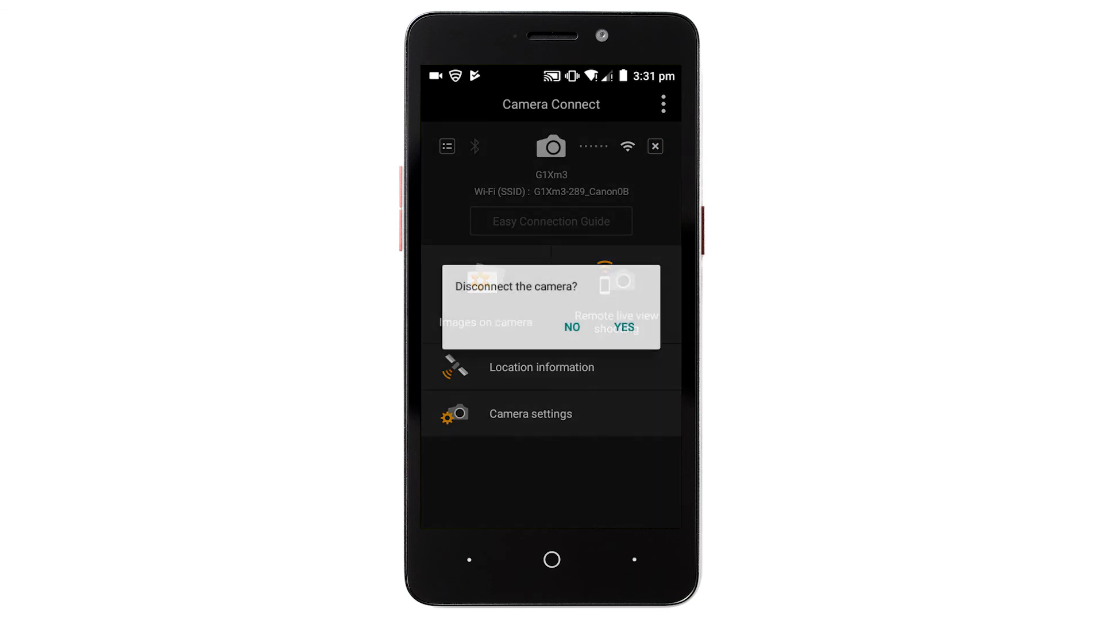
pyautogui.click(624, 327)
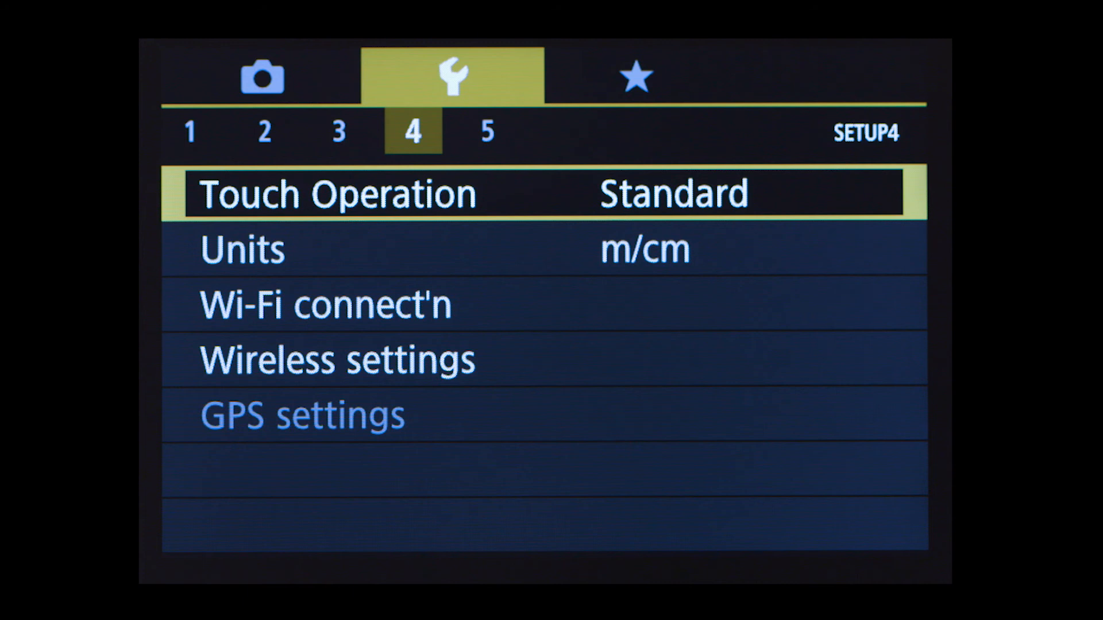
# Navigate SETUP to Wireless settings > Reset Settings and bring up the reset confirmation
pyautogui.press('Down')
pyautogui.press('Down')
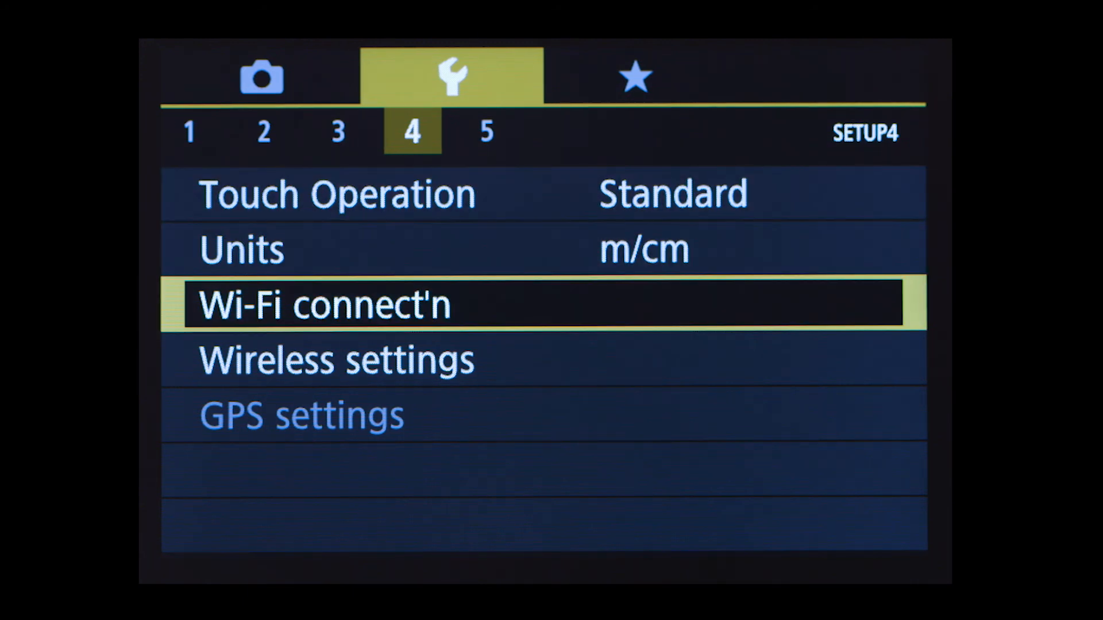
pyautogui.press('Down')
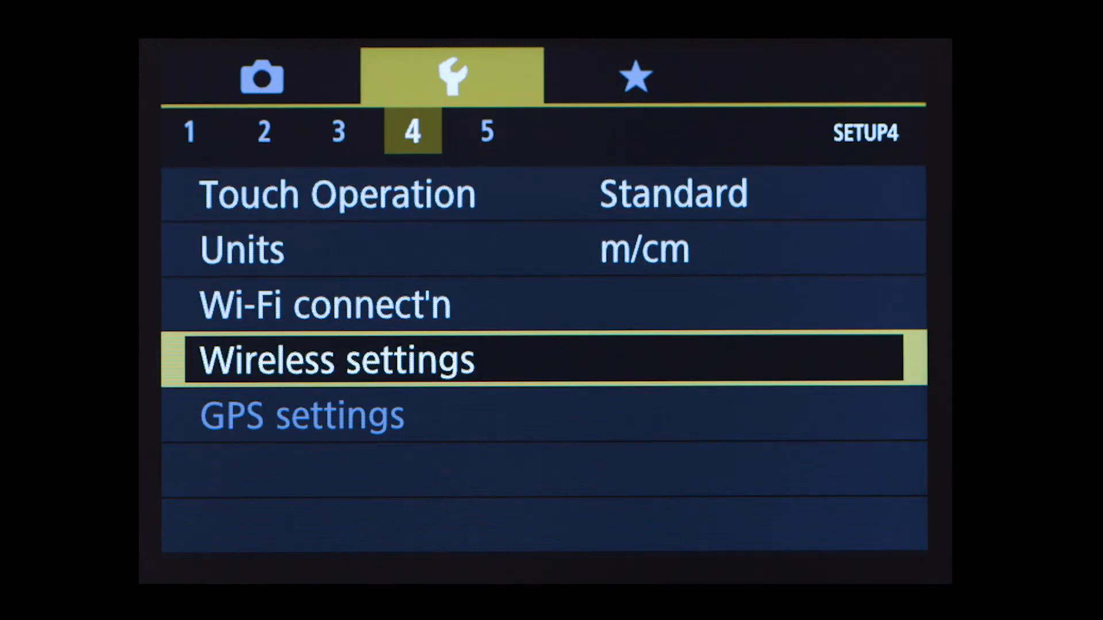
pyautogui.press('Return')
pyautogui.press('Down')
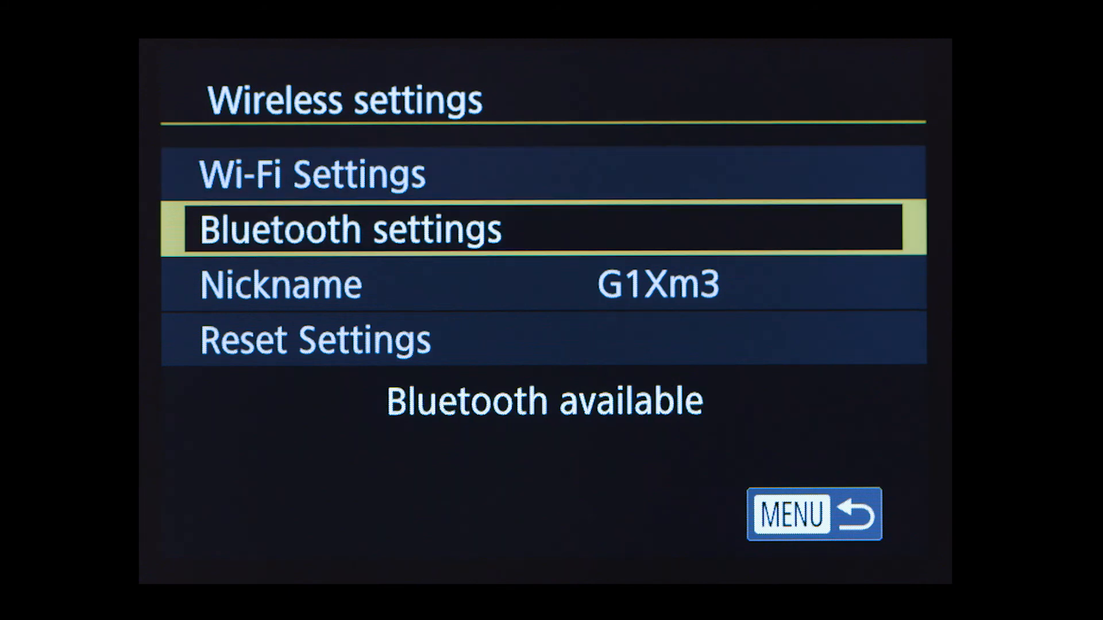
pyautogui.press('Down')
pyautogui.press('Down')
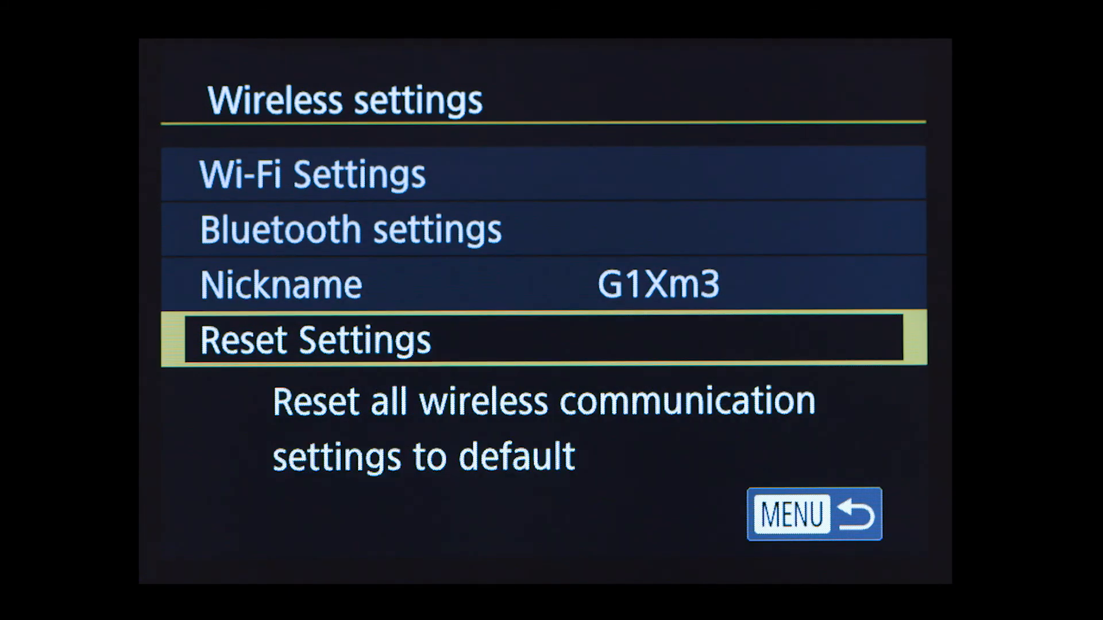
pyautogui.press('Return')
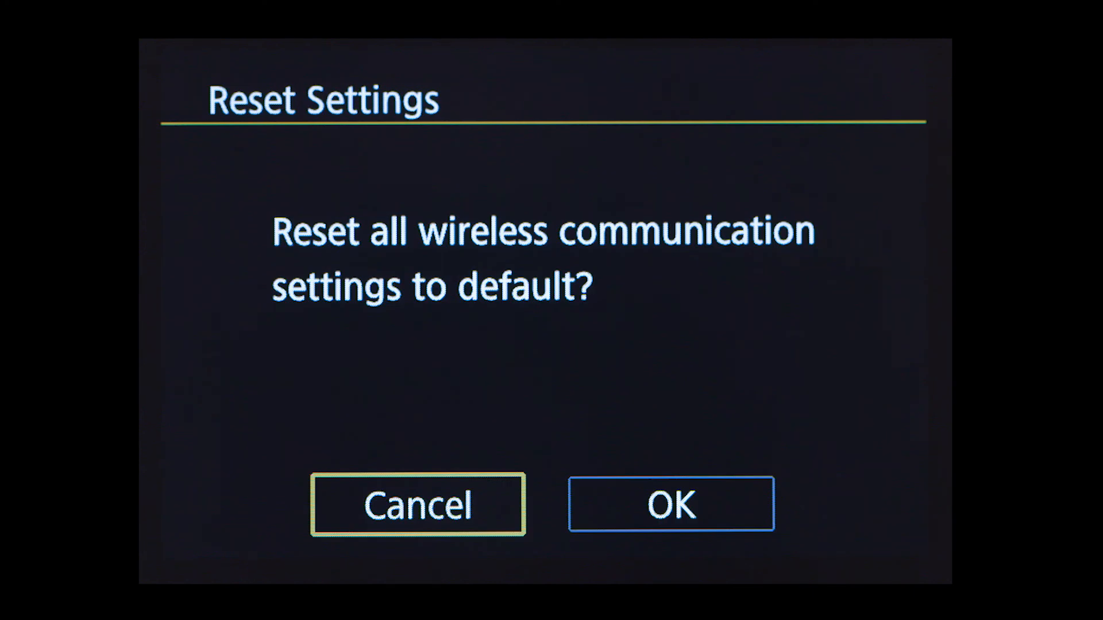